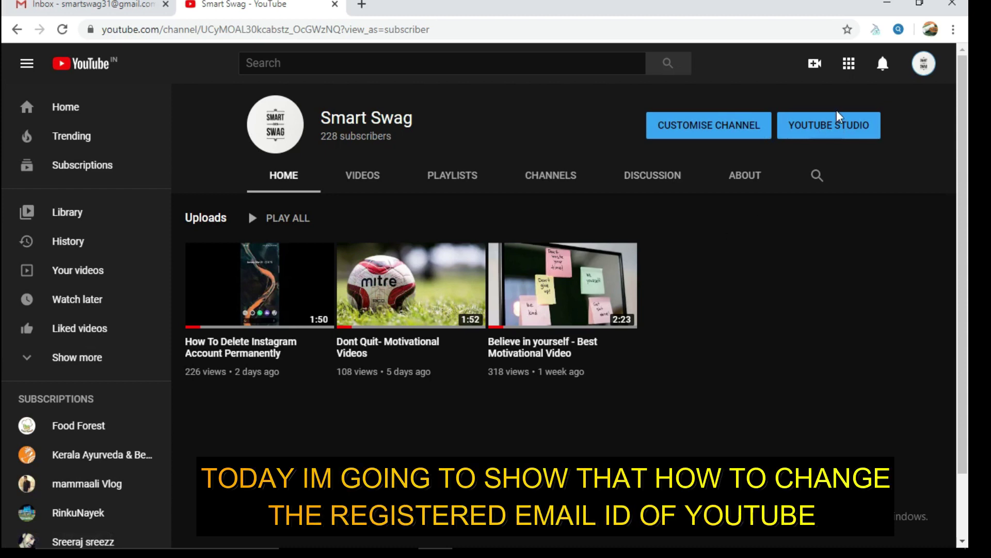
From YouTube Settings, choose 'Add or remove manager(s)' under Channel managers for Smart Swag
left_click(925, 65)
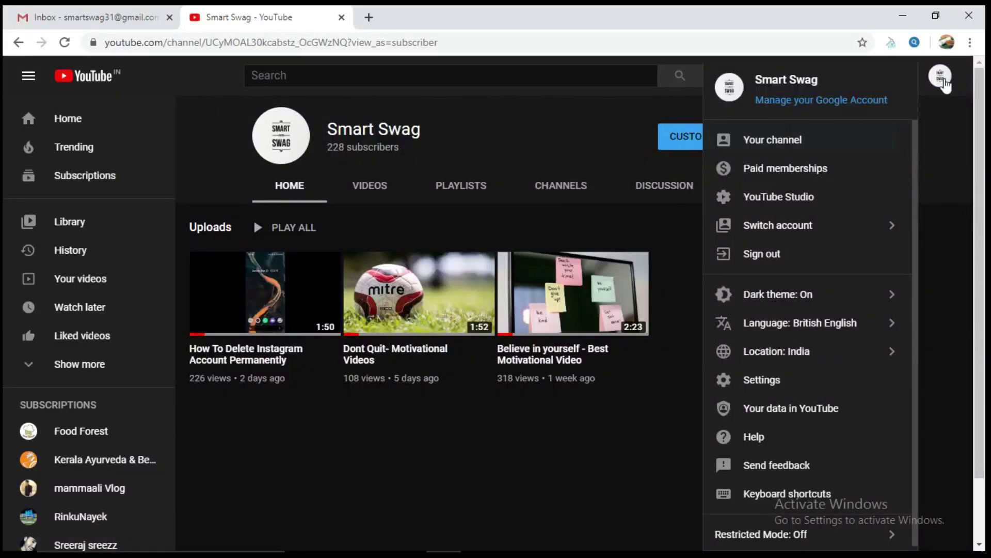
left_click(757, 381)
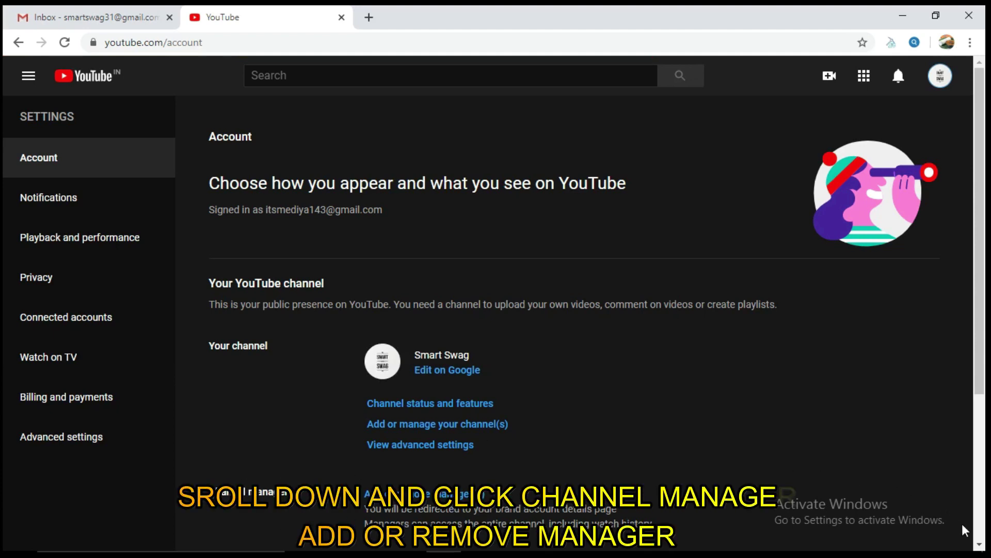
scroll(977, 545, "down", 3)
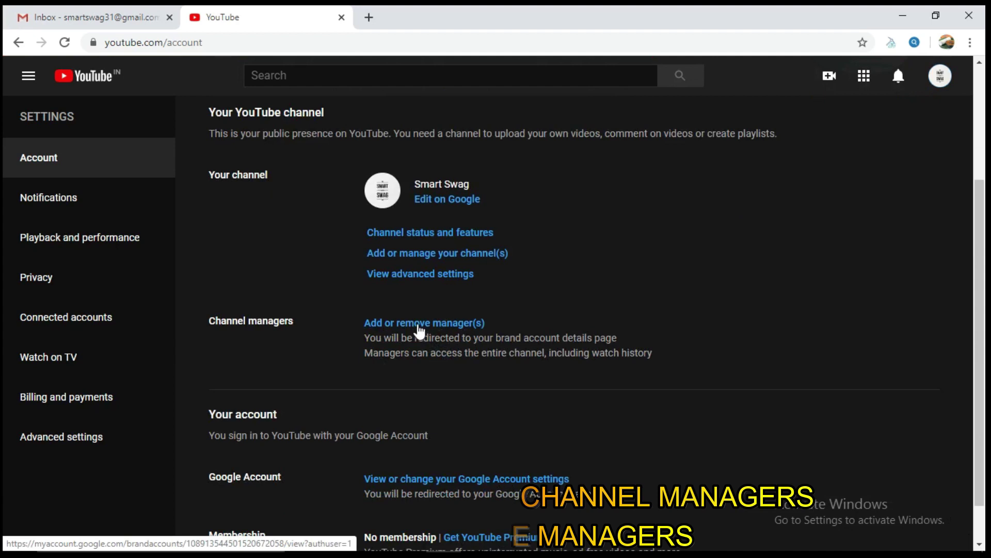
left_click(421, 330)
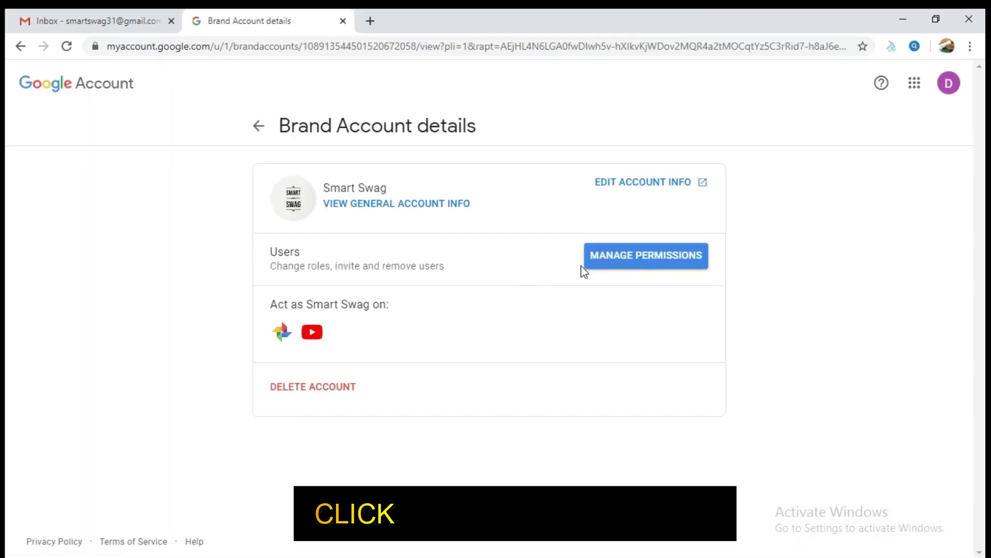
Open Manage permissions for the Smart Swag Brand Account
left_click(615, 259)
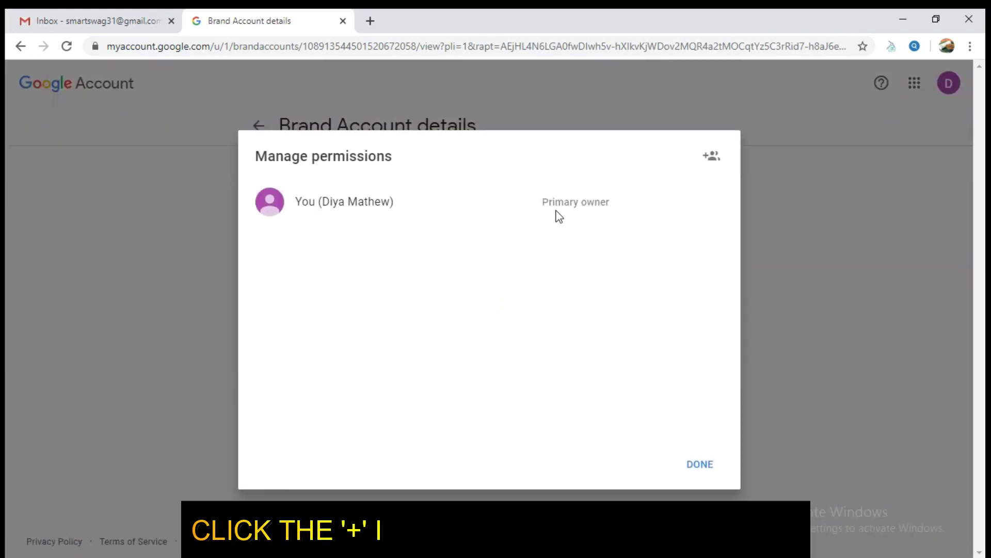
Invite the pasted new Gmail address with the Owner role and close the permissions list
left_click(709, 162)
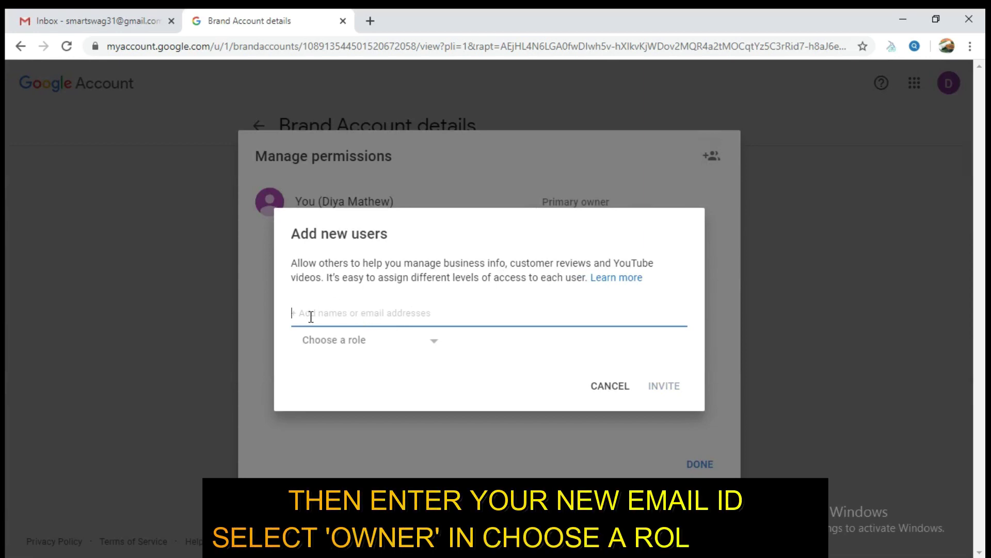
right_click(311, 317)
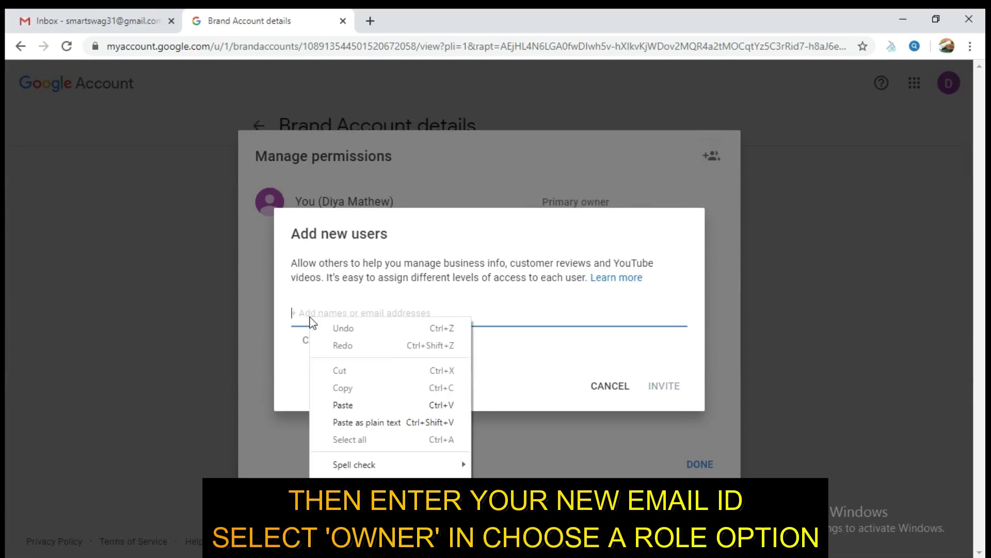
left_click(346, 405)
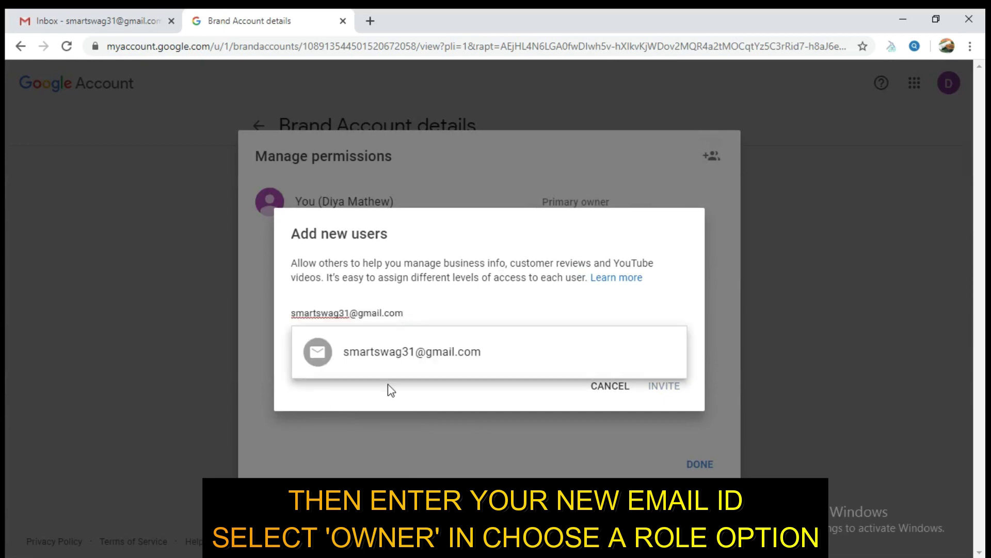
left_click(439, 351)
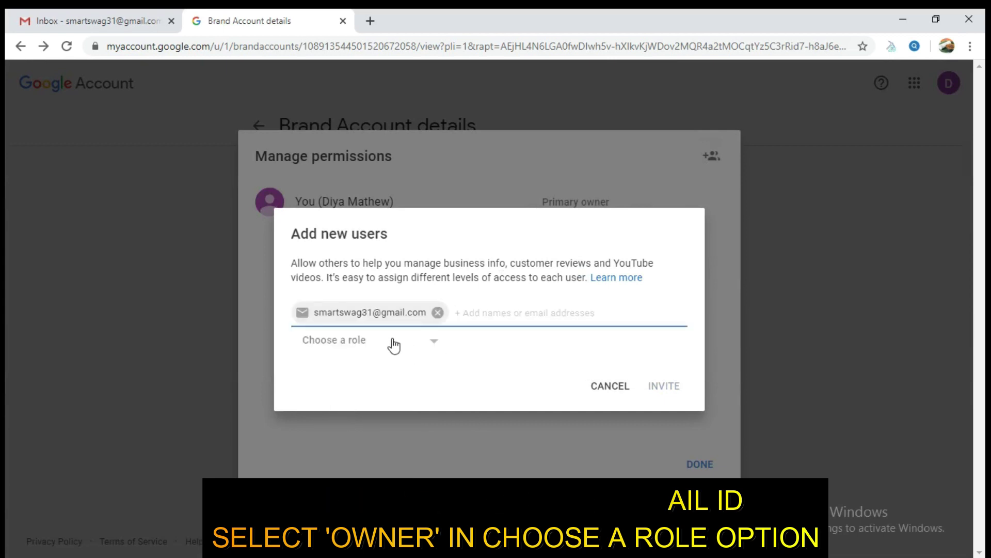
left_click(438, 350)
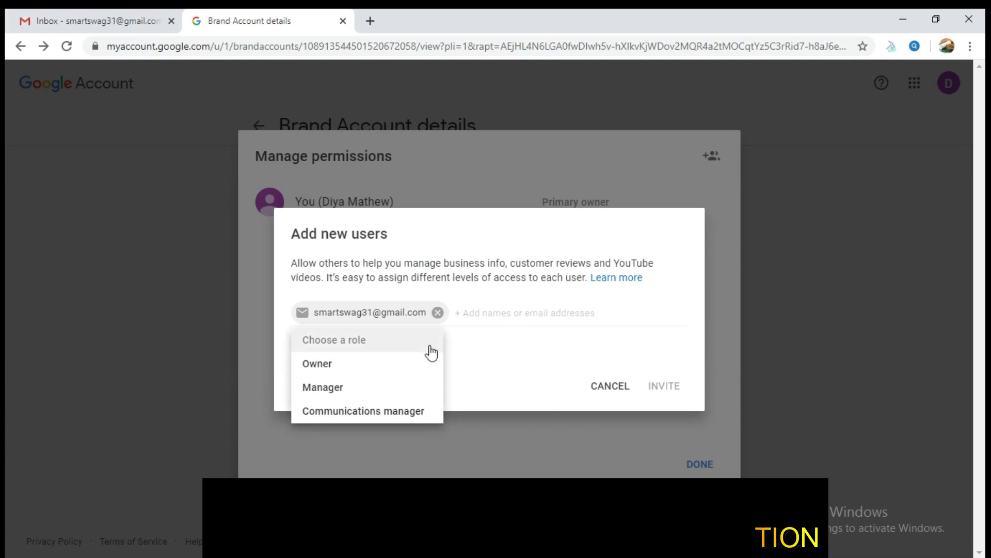
left_click(393, 370)
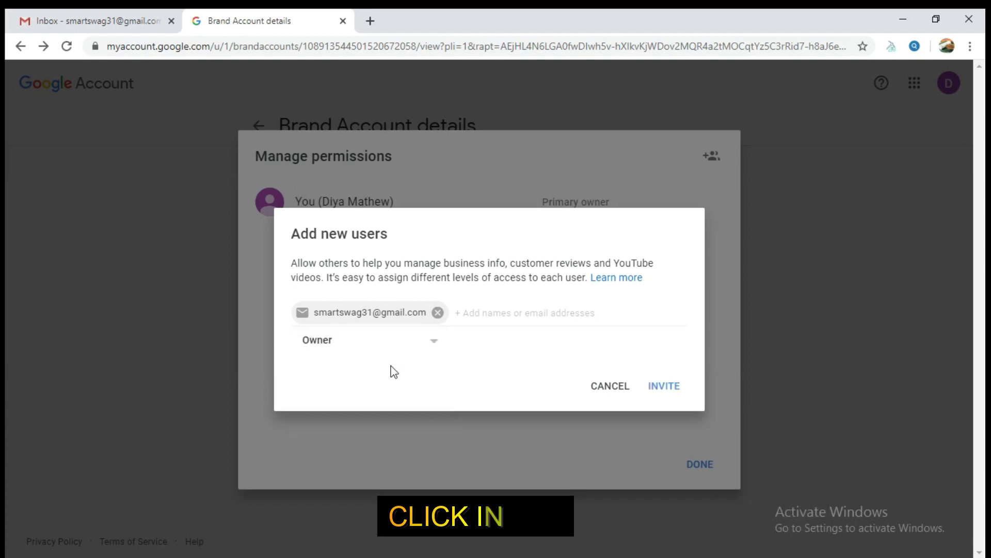
left_click(662, 386)
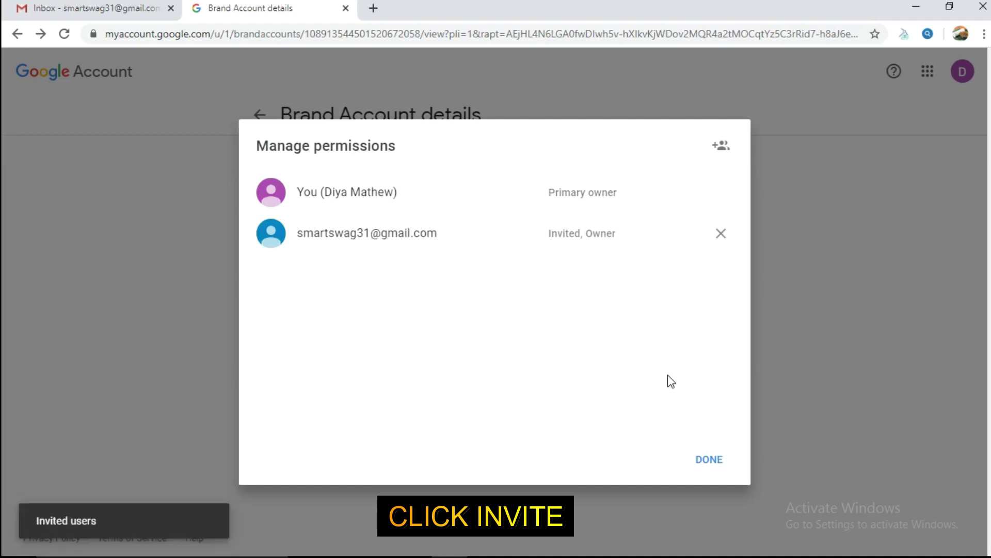
left_click(707, 461)
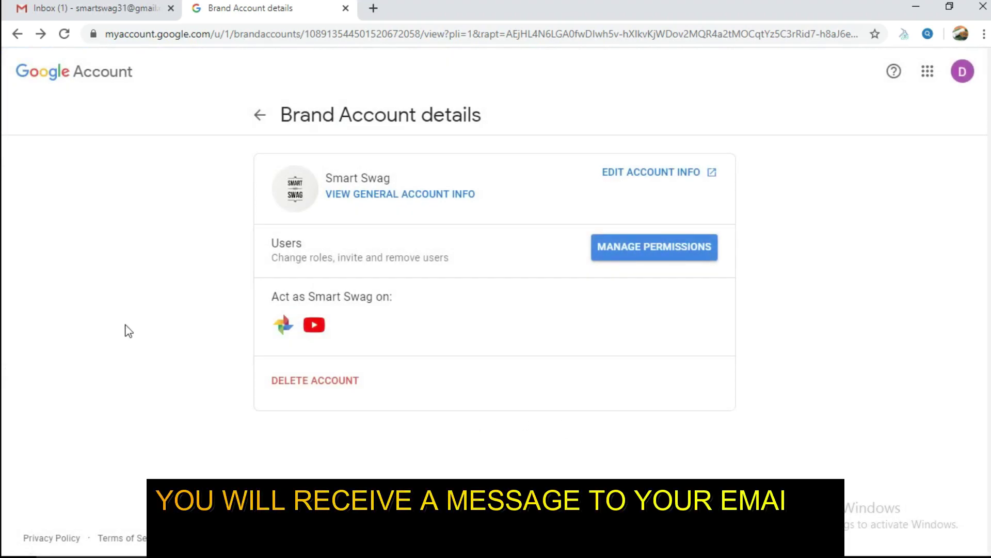
In Gmail, open the 'invited you to own Smart Swag' email and choose Accept invitation
left_click(116, 12)
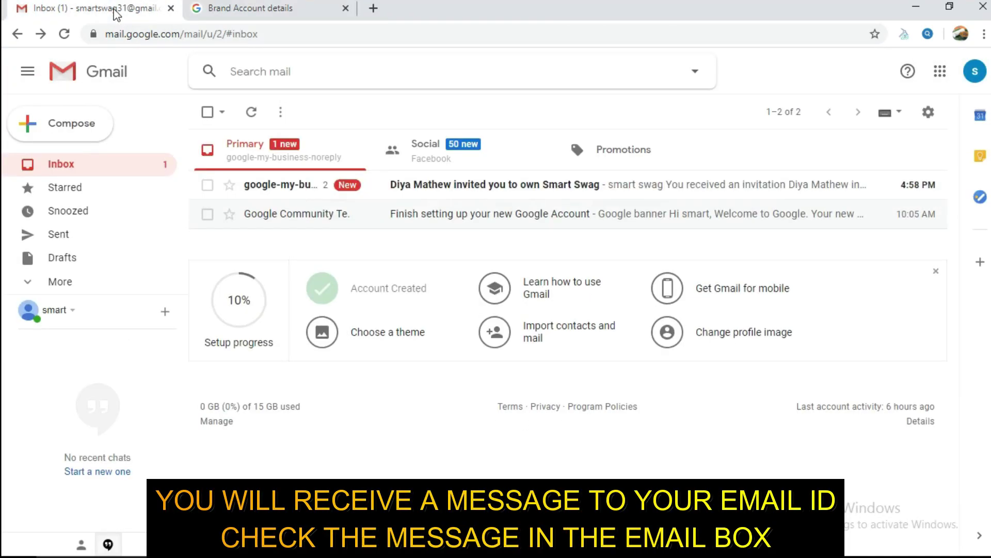
left_click(443, 188)
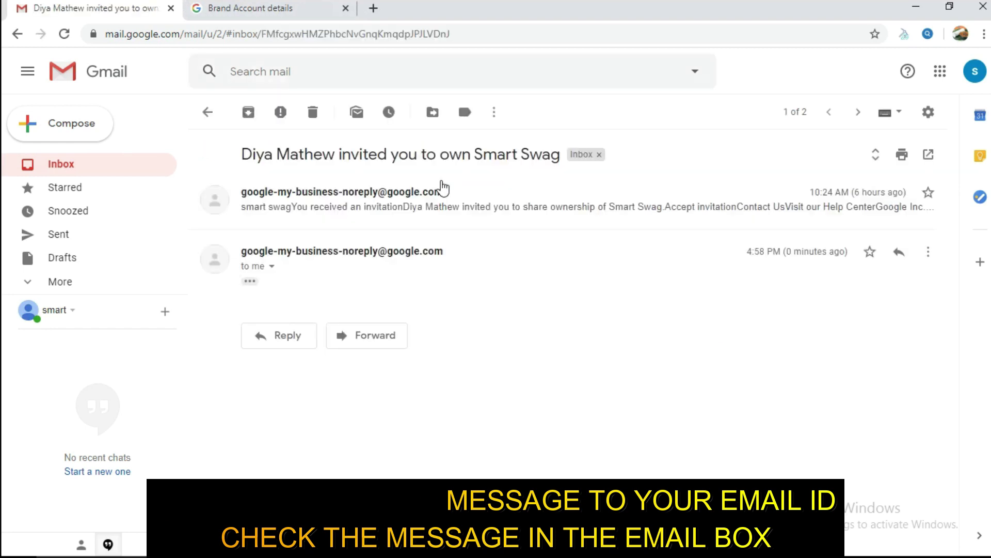
left_click(338, 206)
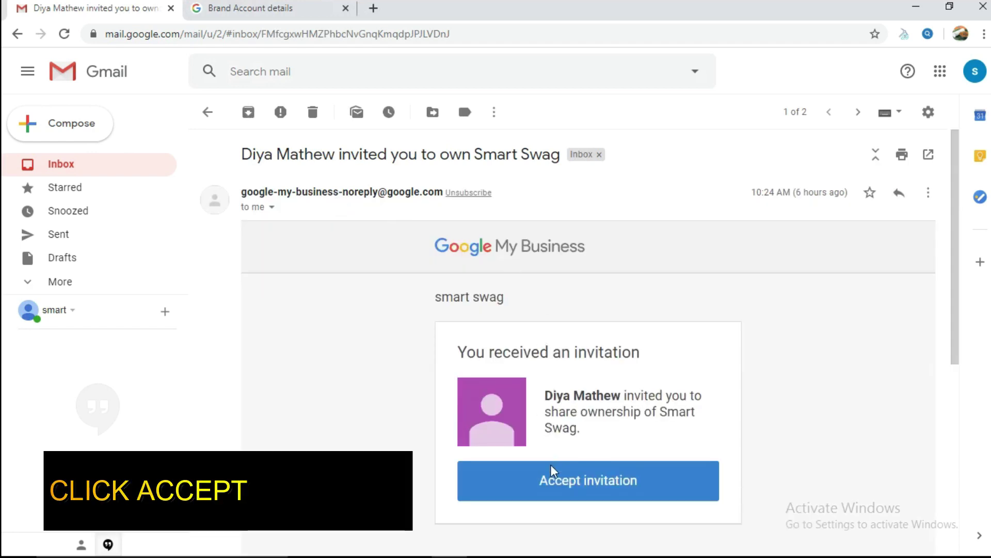
left_click(545, 488)
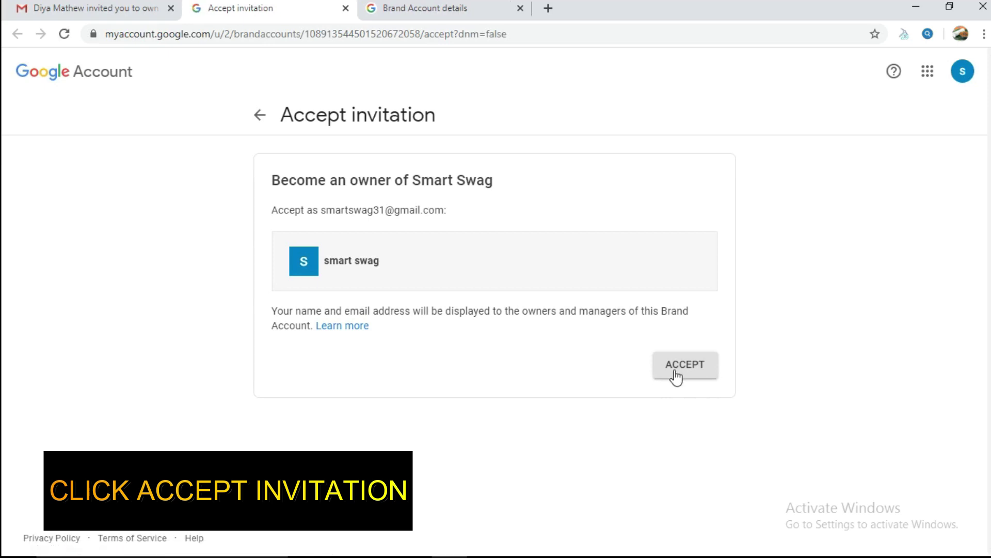
Accept ownership of Smart Swag and open its Manage permissions list
left_click(676, 376)
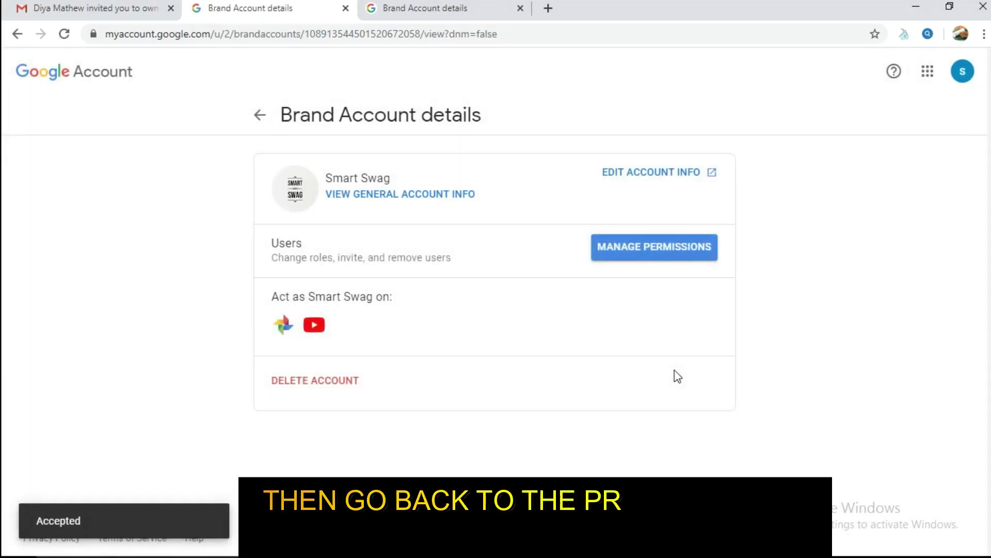
left_click(640, 251)
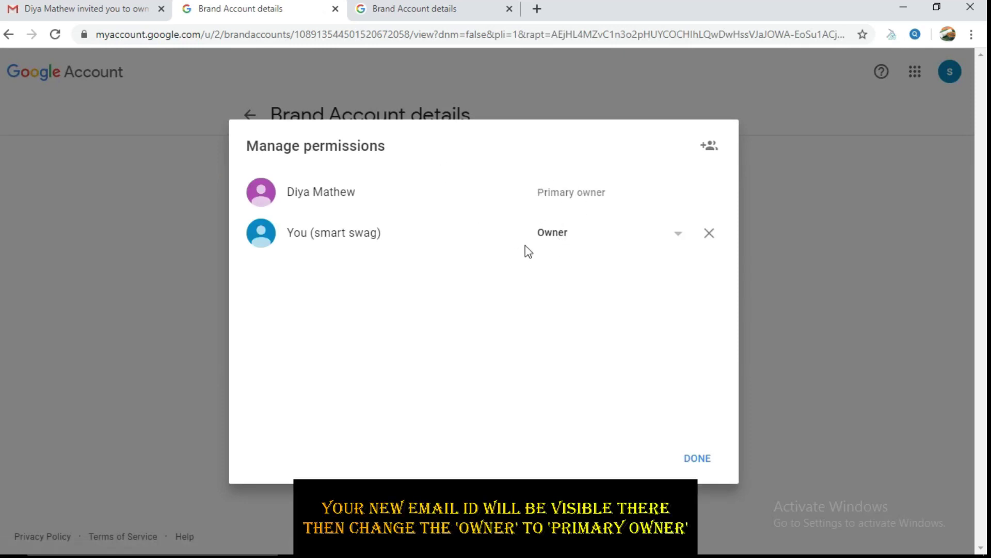
Request transferring Primary owner of Smart Swag to the new account, then close Manage permissions
left_click(678, 239)
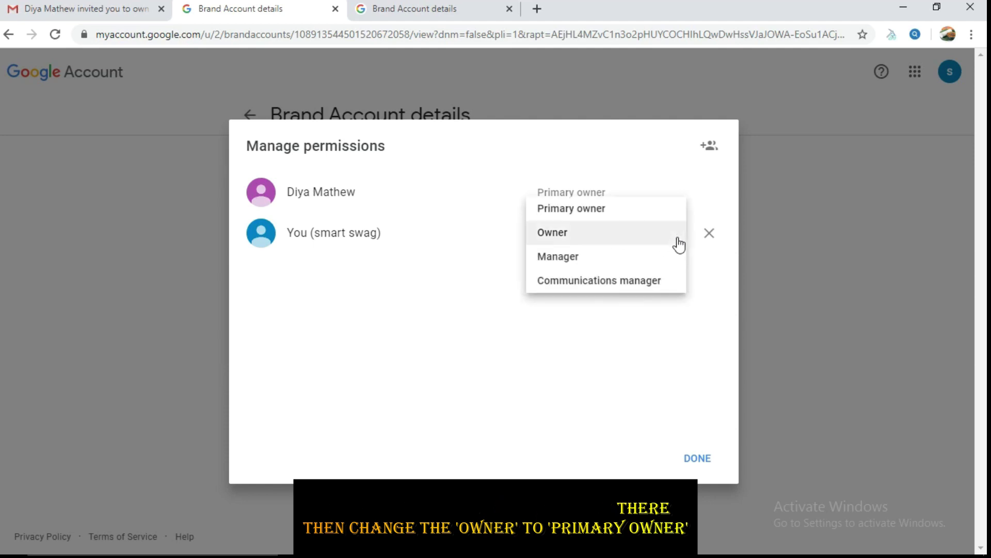
left_click(594, 211)
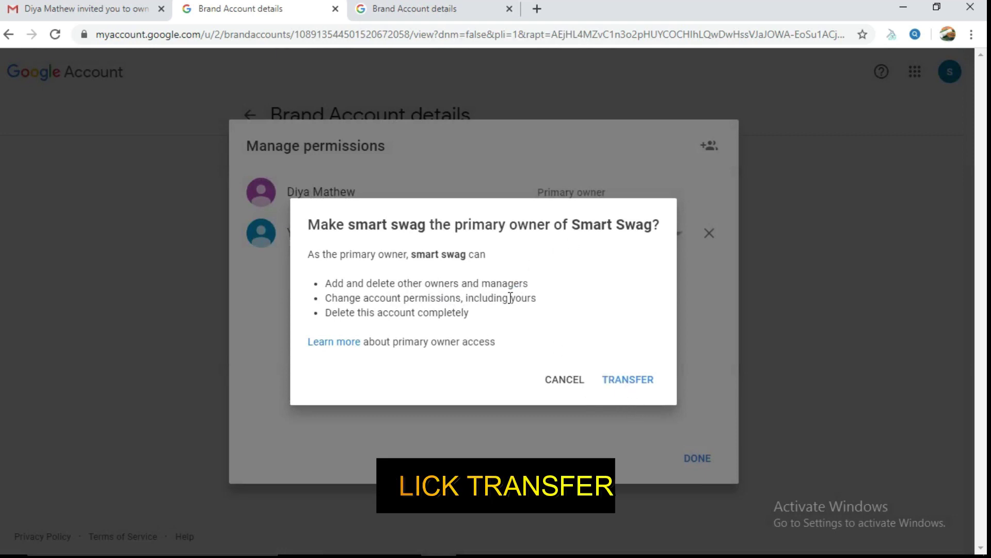
left_click(624, 382)
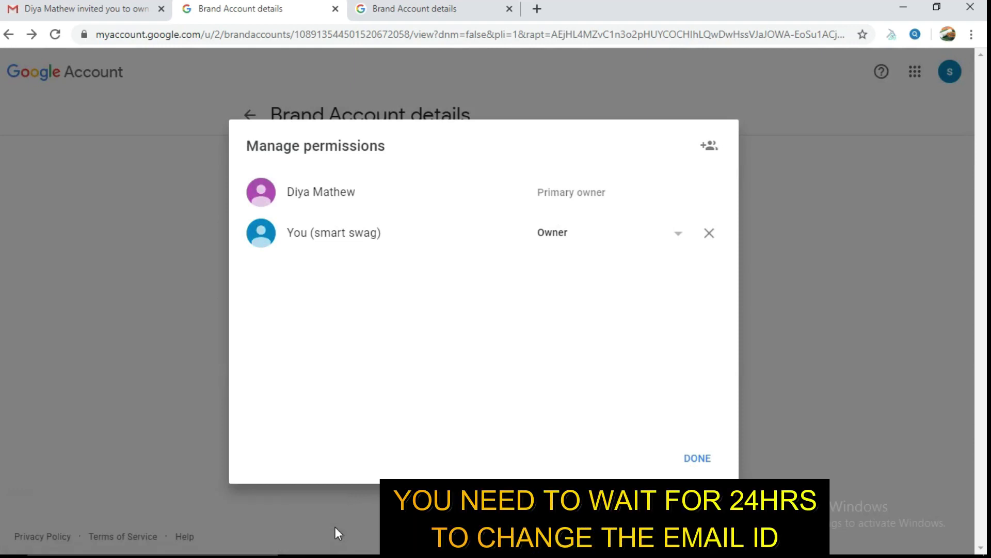
left_click(696, 459)
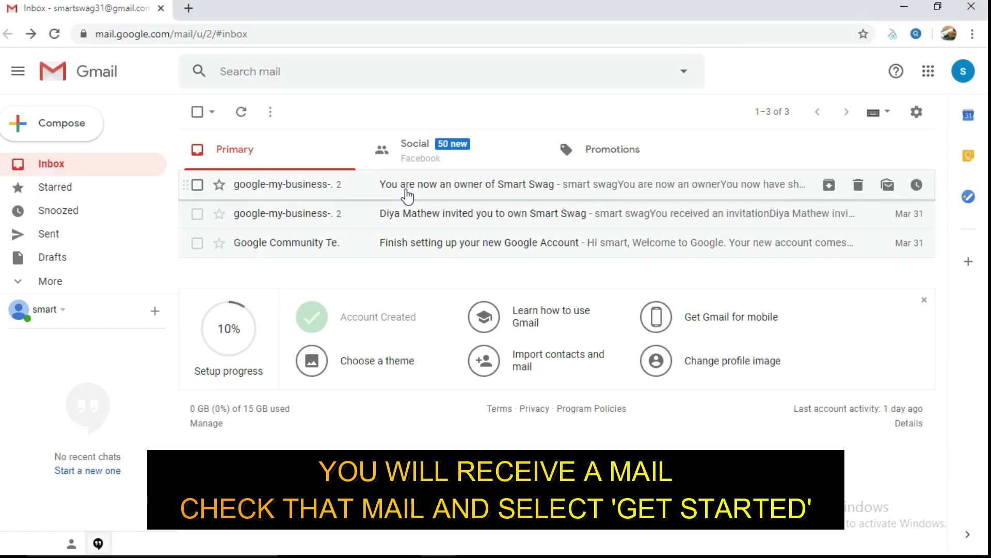
Open the 'You are now an owner of Smart Swag' email, choose Get Started, then Manage permissions
left_click(408, 196)
left_click(408, 196)
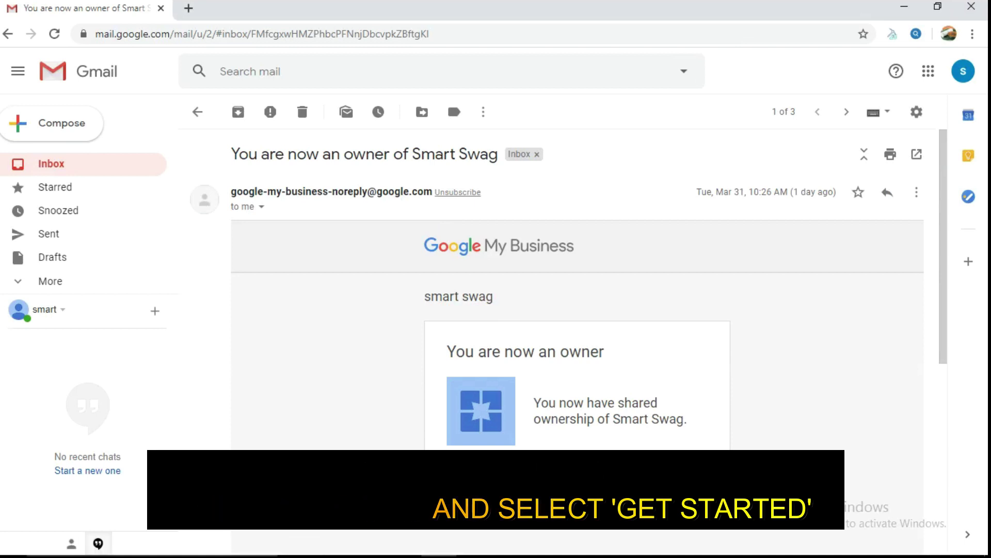
left_click(577, 491)
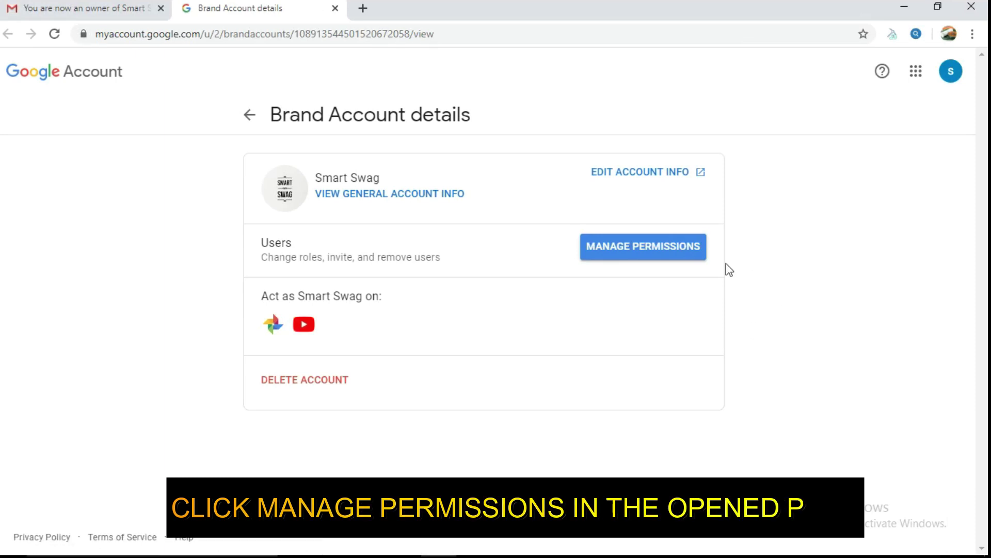
left_click(634, 255)
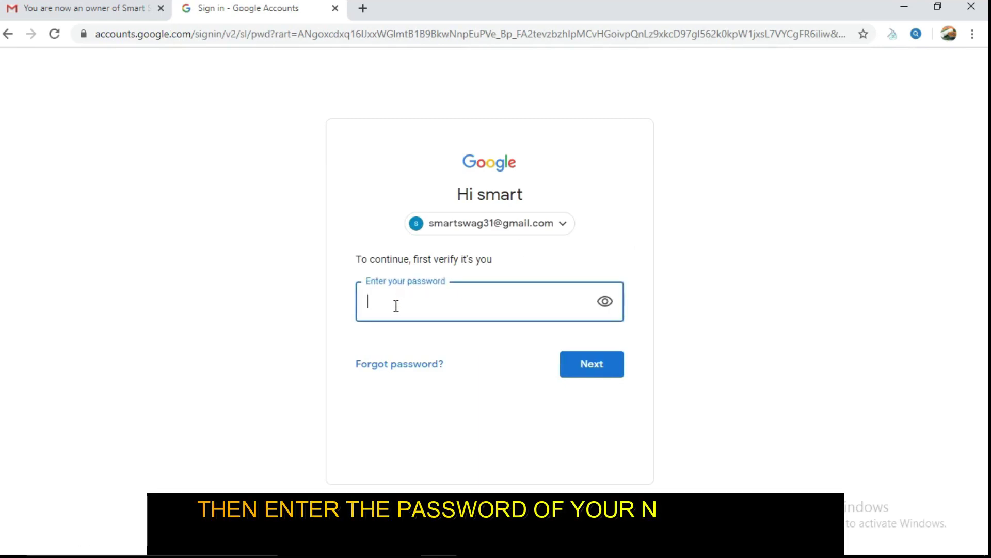
Paste the new account's password into the verification field and submit it
right_click(396, 306)
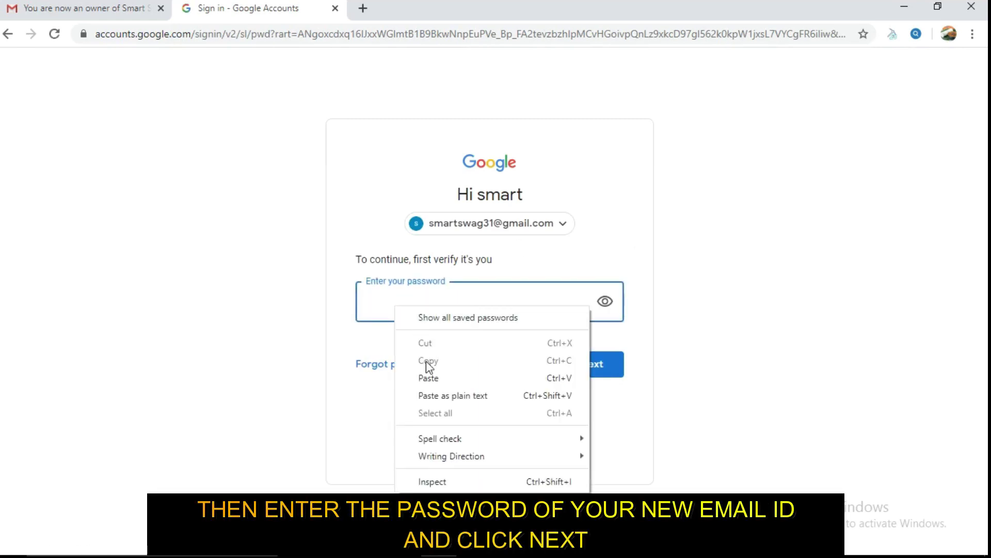
left_click(433, 379)
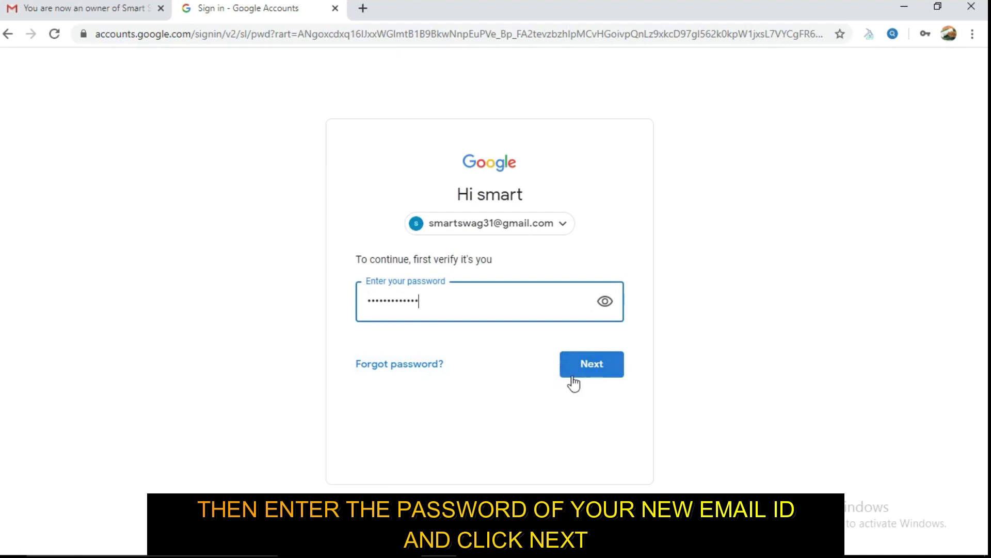
left_click(595, 371)
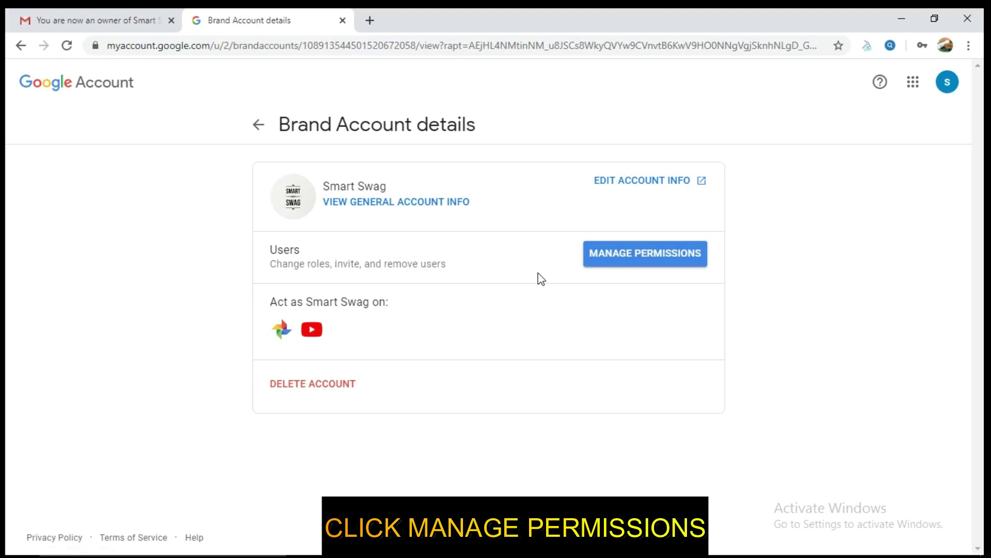
In Manage permissions, change the new account's role from Owner to Primary owner
left_click(625, 264)
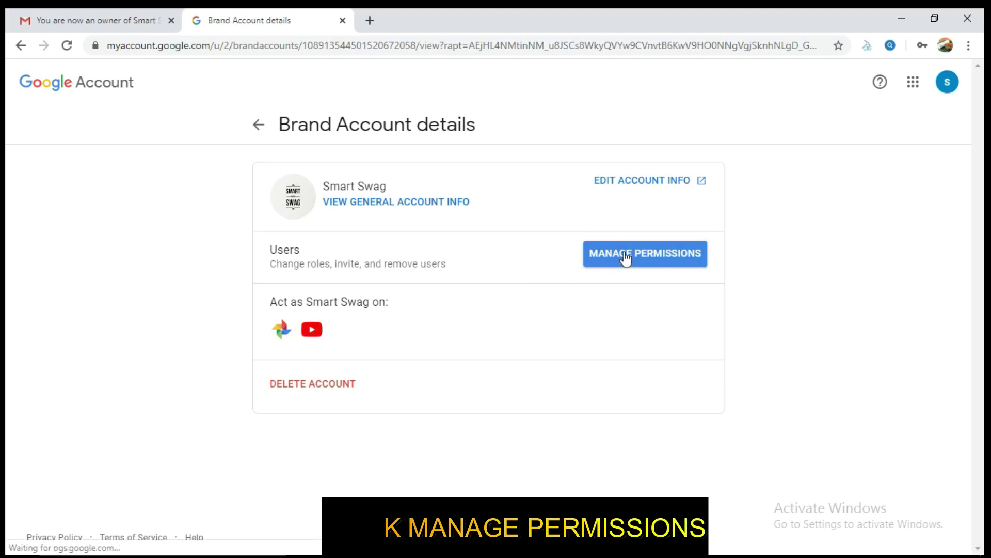
left_click(626, 258)
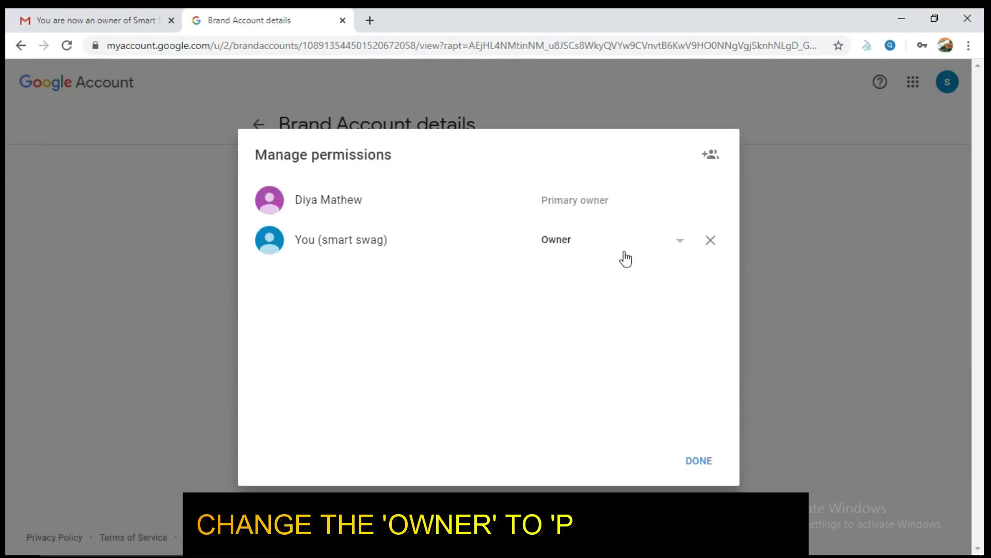
left_click(679, 247)
left_click(649, 227)
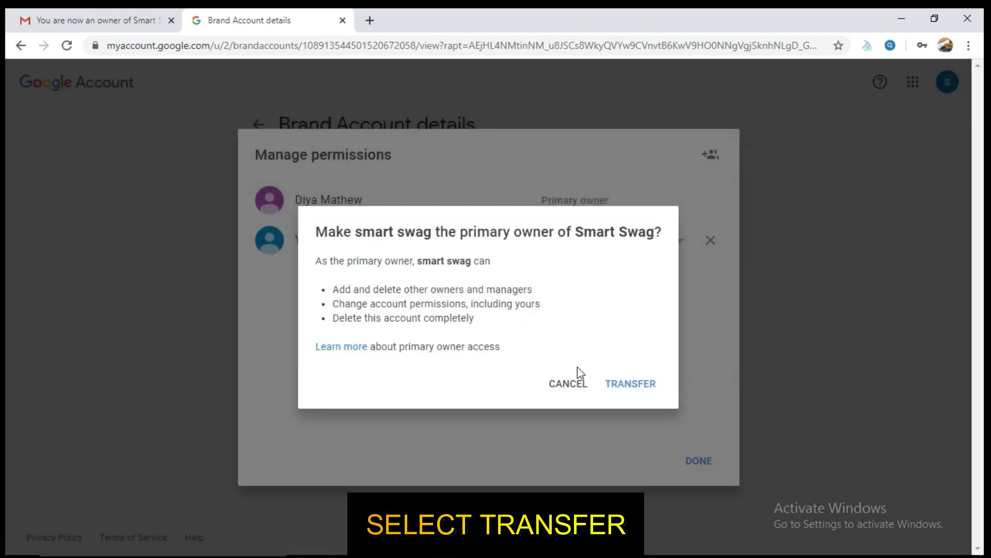
Confirm the primary-owner transfer and remove the old owner from Smart Swag
left_click(624, 392)
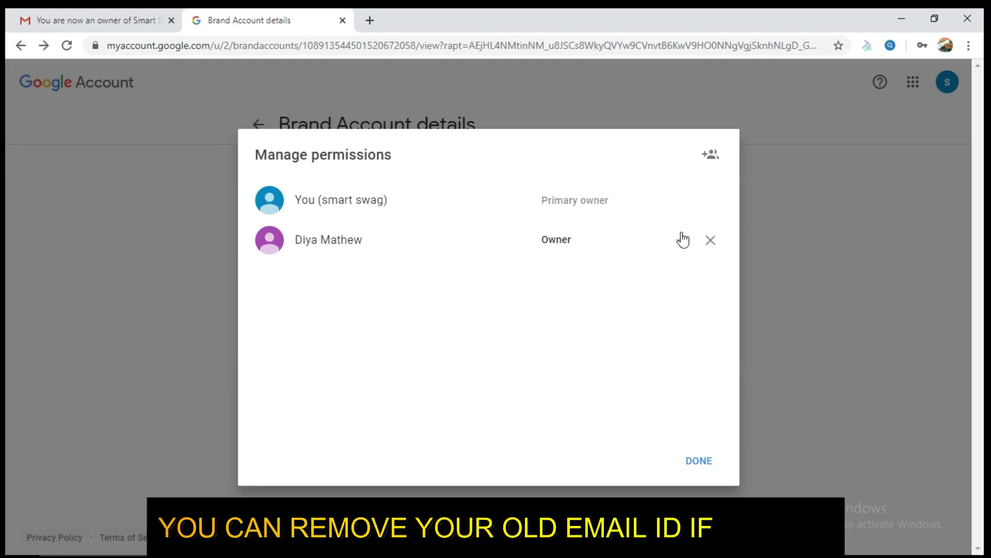
left_click(711, 243)
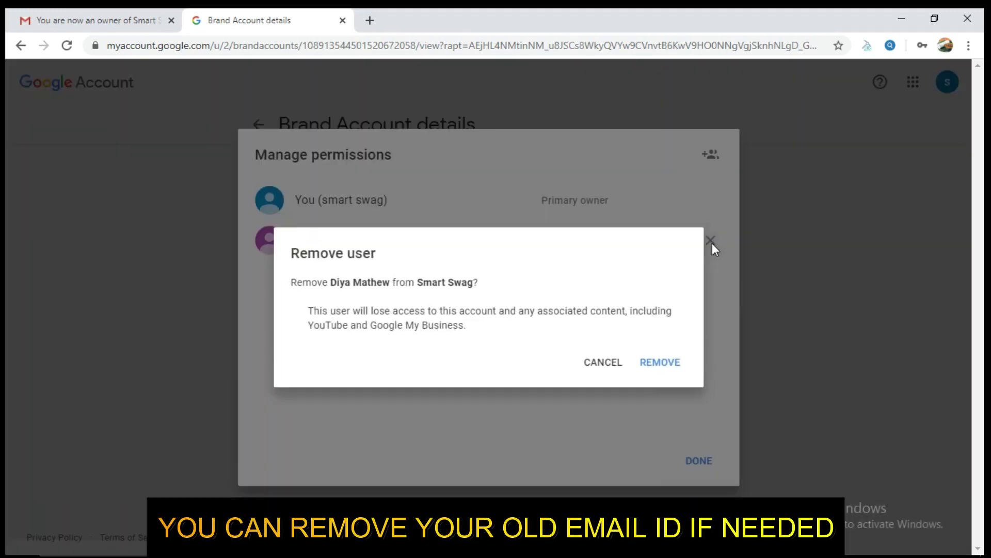
left_click(665, 369)
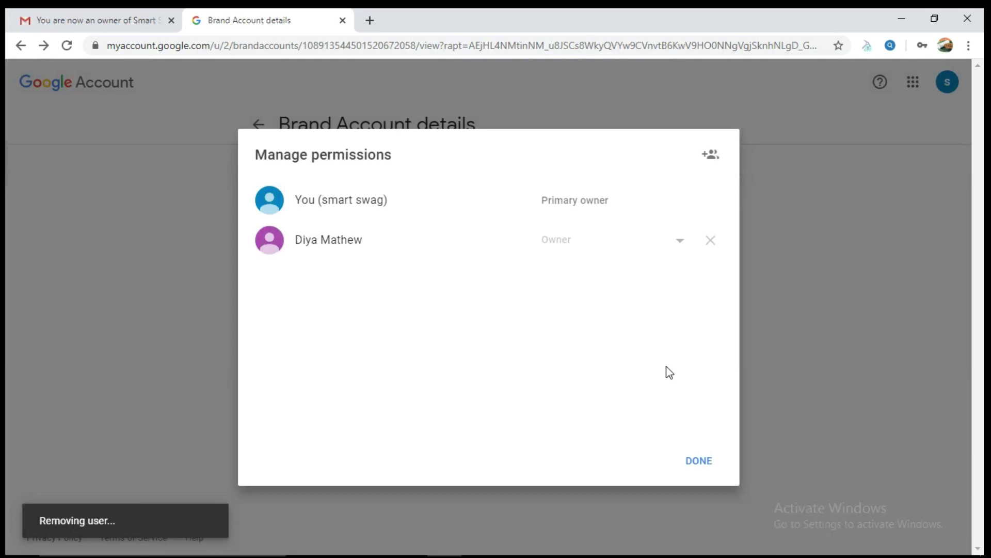